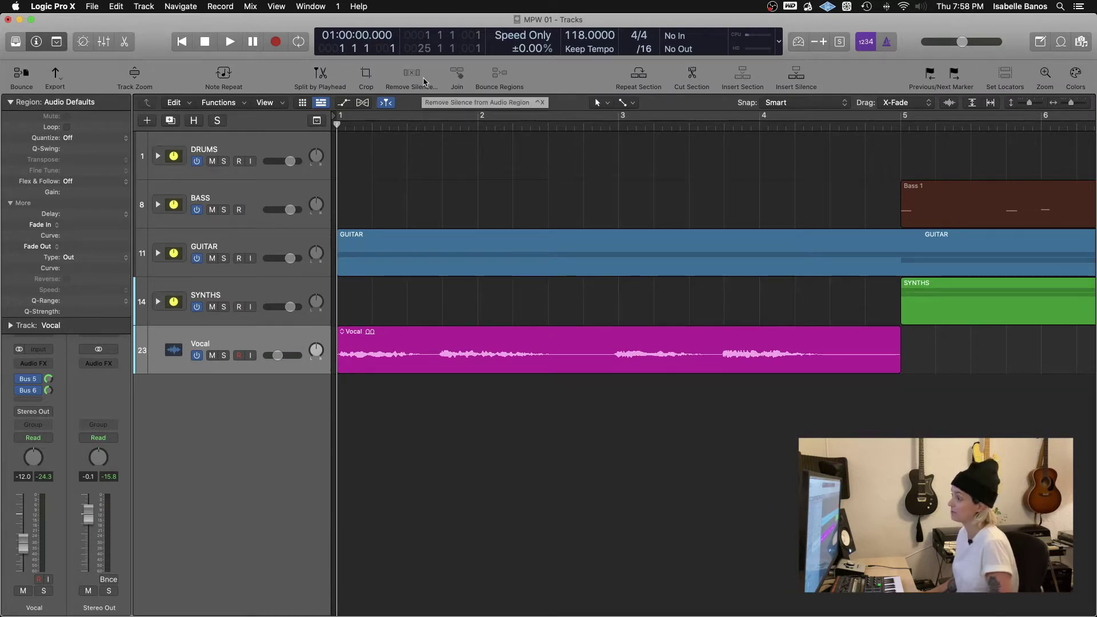
Open the toolbar customization settings and close them again
{"action": "right_click", "coordinate": [560, 76]}
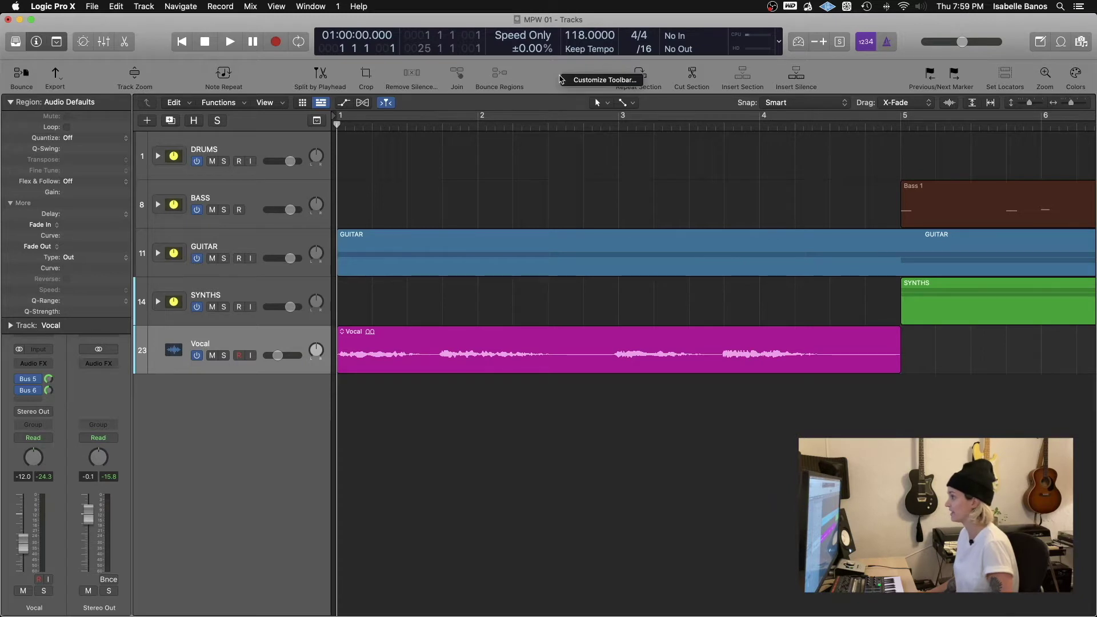
{"action": "left_click", "coordinate": [588, 82]}
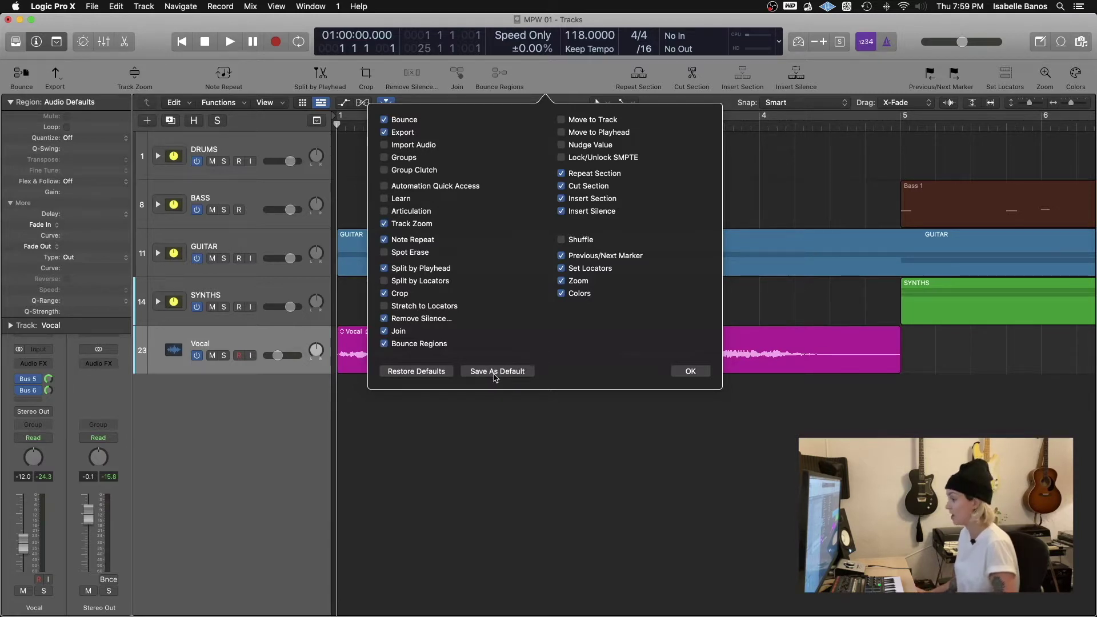
{"action": "left_click", "coordinate": [691, 372]}
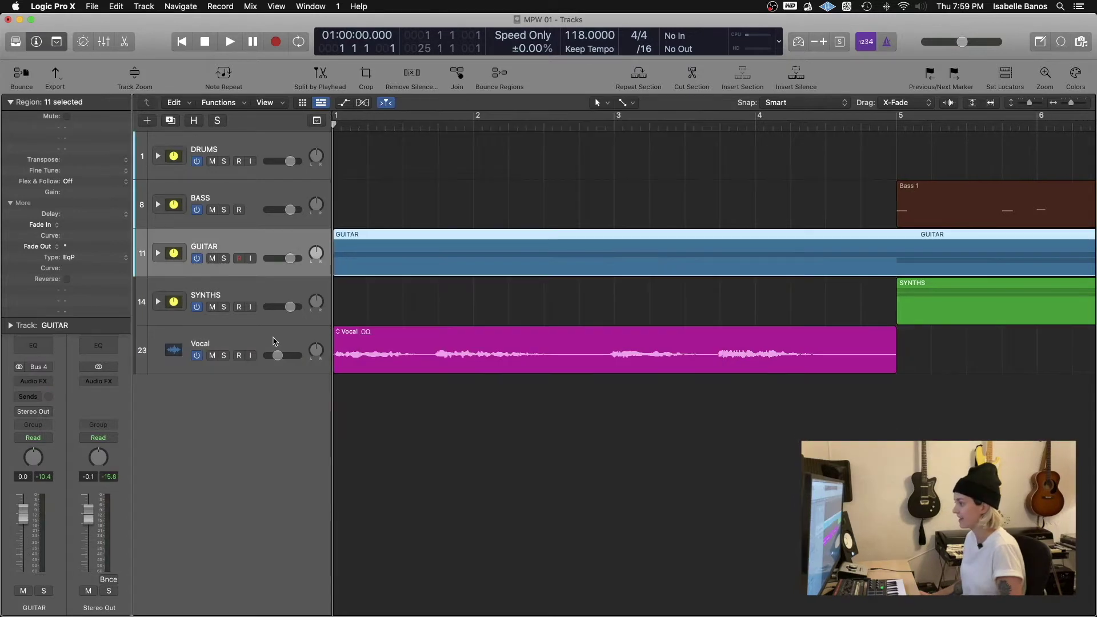
Remove silence from the Vocal region at a -19 dB threshold, splitting it into Vocal.01–Vocal.04
{"action": "left_click", "coordinate": [274, 341]}
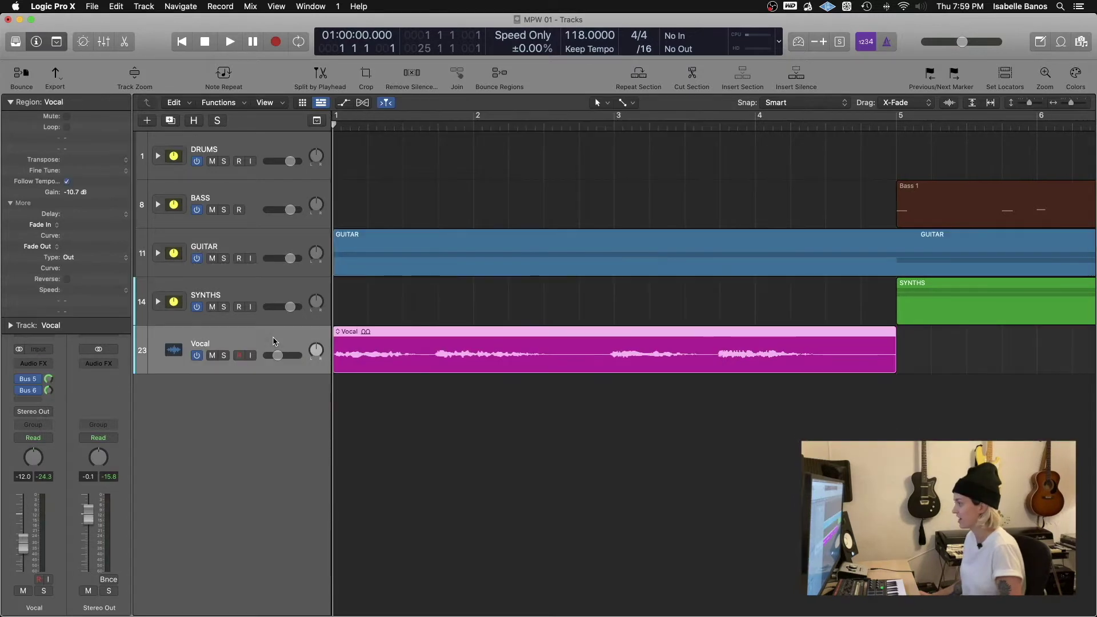
{"action": "left_click", "coordinate": [411, 76]}
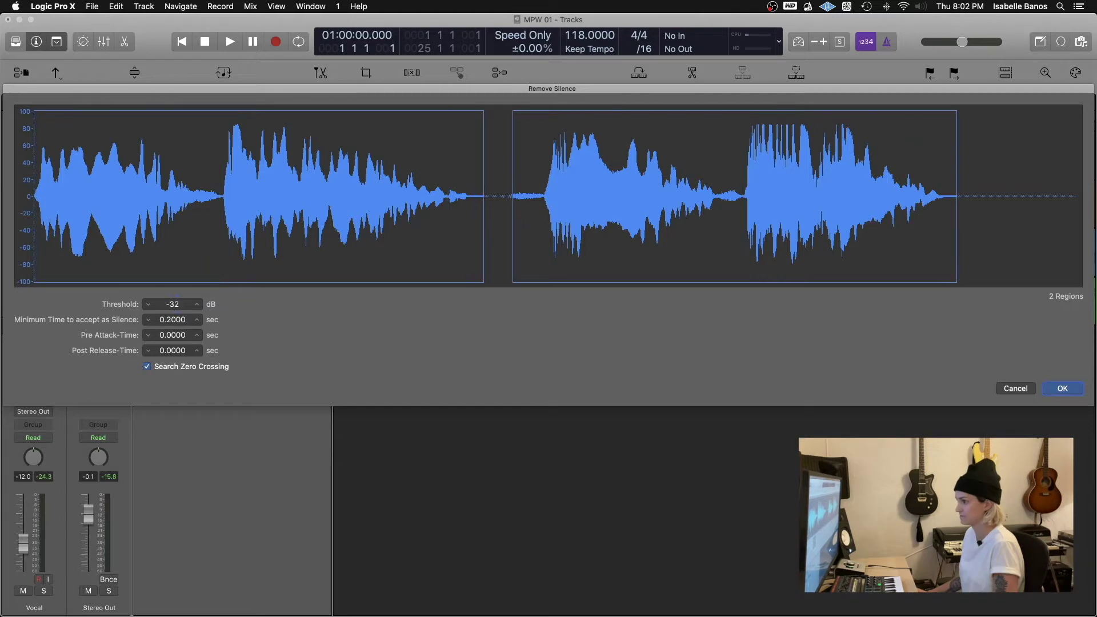
{"action": "left_click_drag", "start_coordinate": [173, 304], "coordinate": [173, 292]}
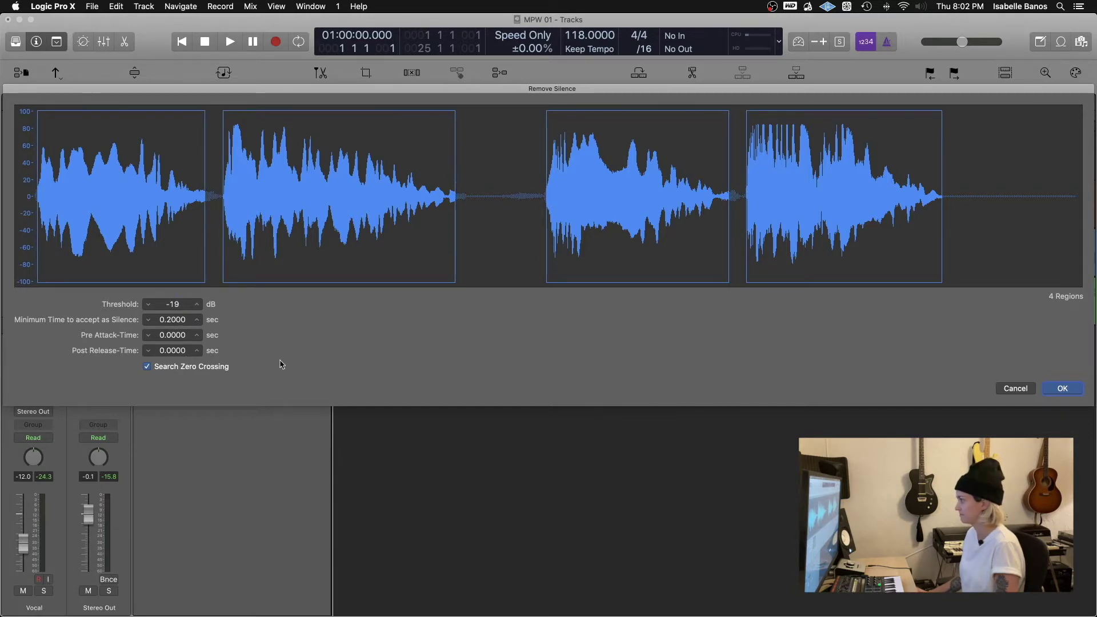
{"action": "left_click", "coordinate": [1054, 390]}
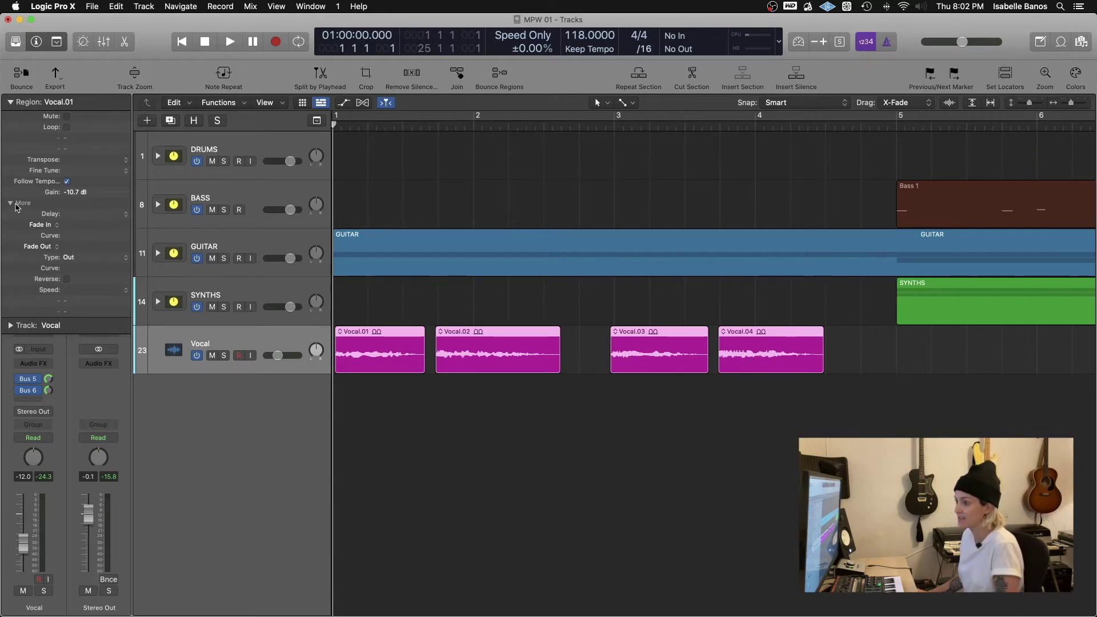
Give all four vocal regions a fade-in of 2 and a curved fade-out of 8
{"action": "left_click", "coordinate": [17, 205]}
{"action": "left_click", "coordinate": [17, 206]}
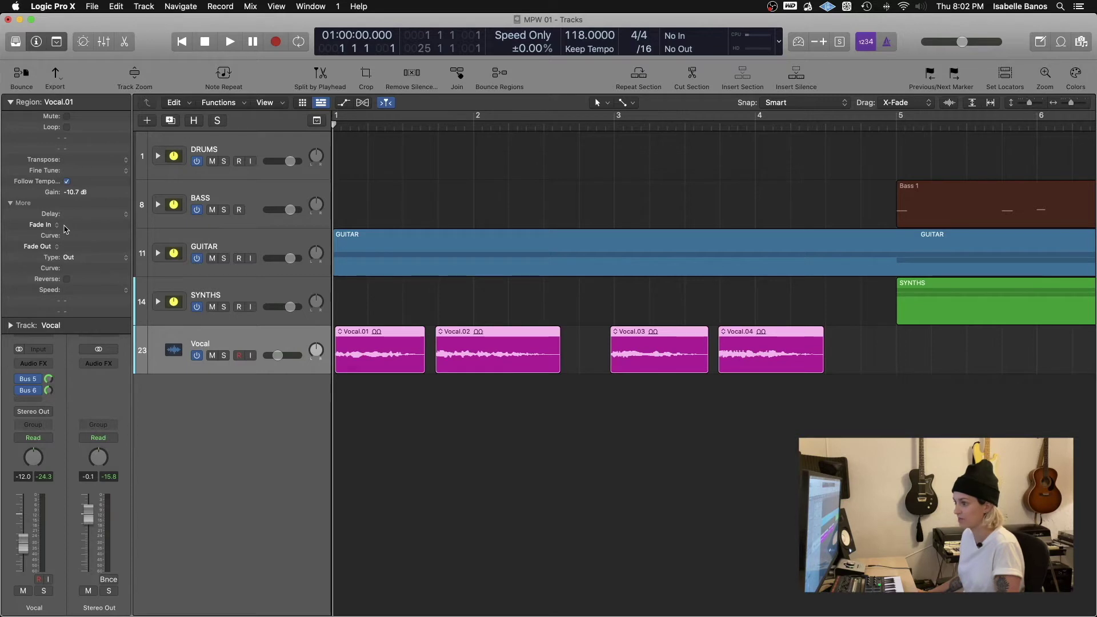
{"action": "key", "text": "super+a"}
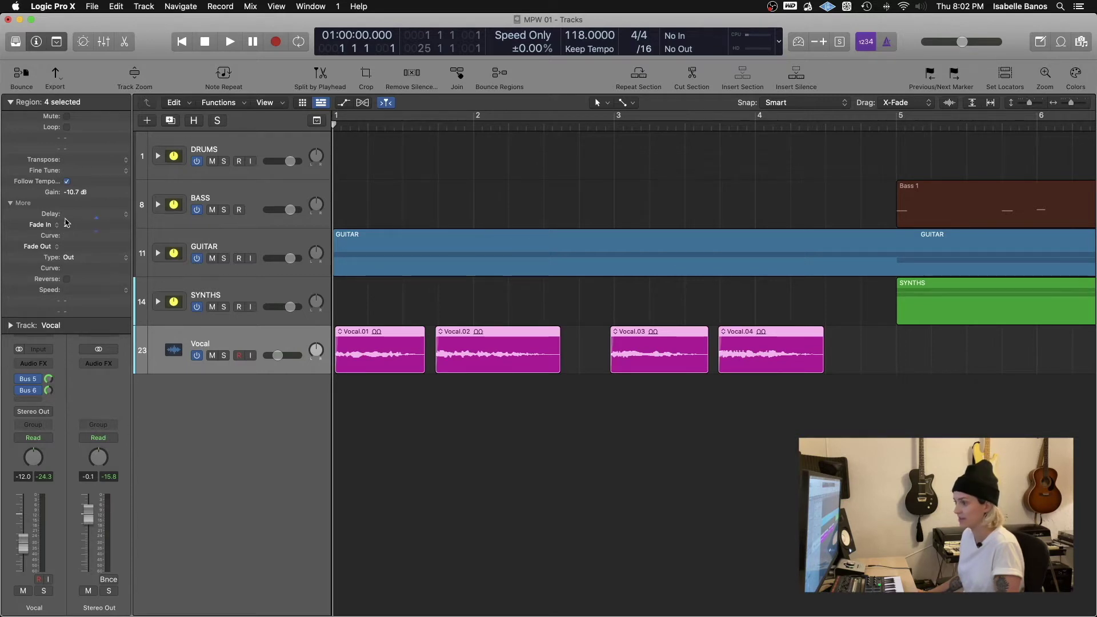
{"action": "left_click_drag", "start_coordinate": [66, 223], "coordinate": [73, 239]}
{"action": "left_click_drag", "start_coordinate": [72, 252], "coordinate": [73, 244]}
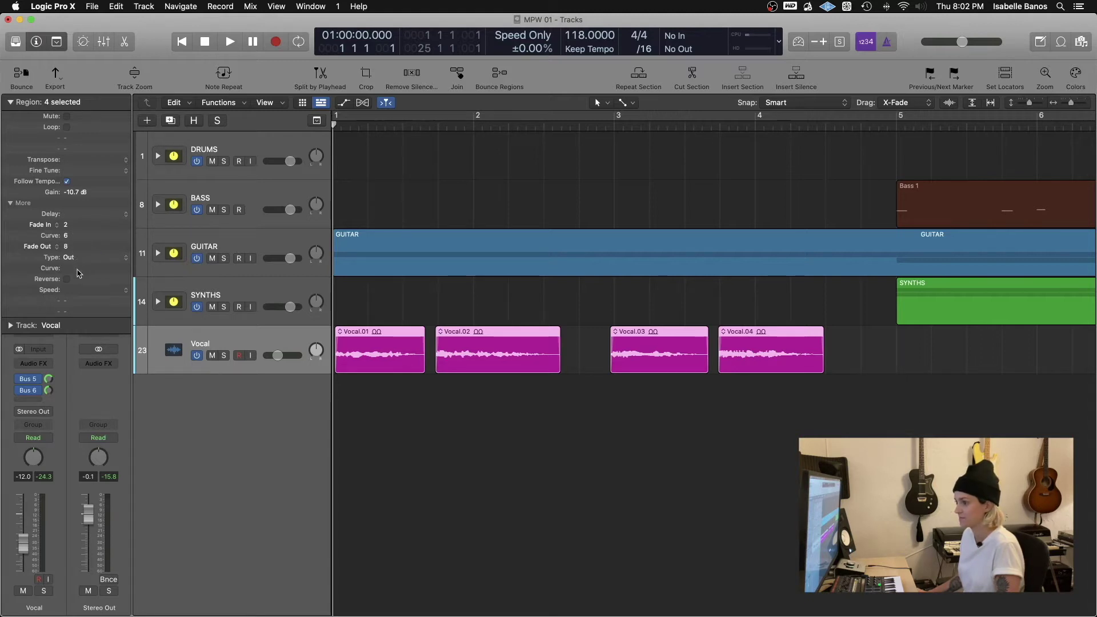
{"action": "left_click_drag", "start_coordinate": [78, 271], "coordinate": [78, 264]}
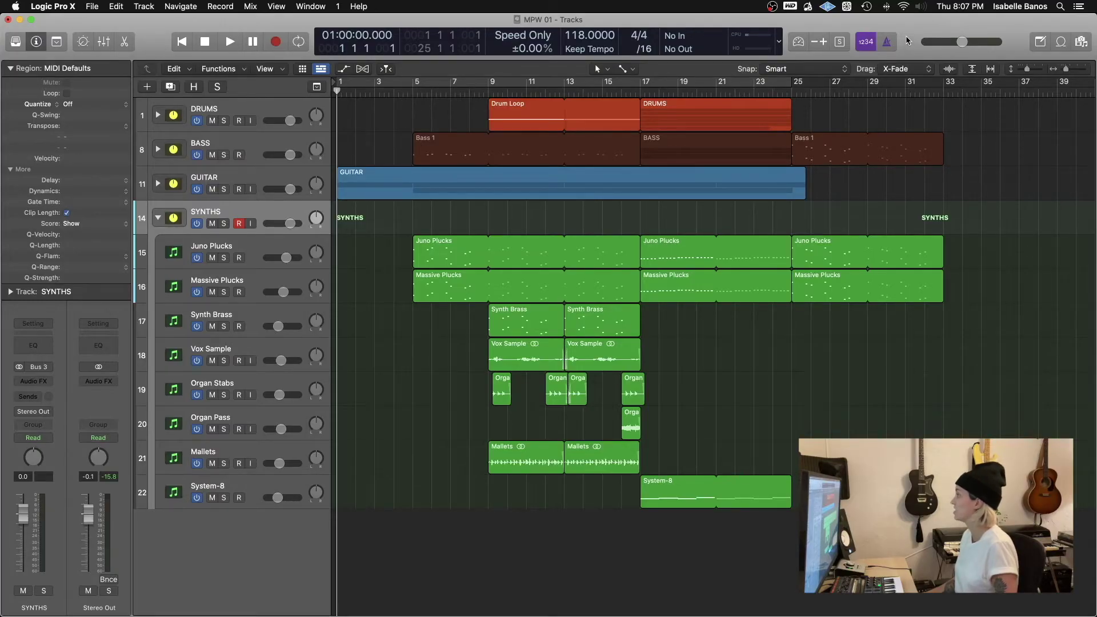
Enable Capture Recording in the Customize Control Bar and Display settings and confirm
{"action": "right_click", "coordinate": [908, 41]}
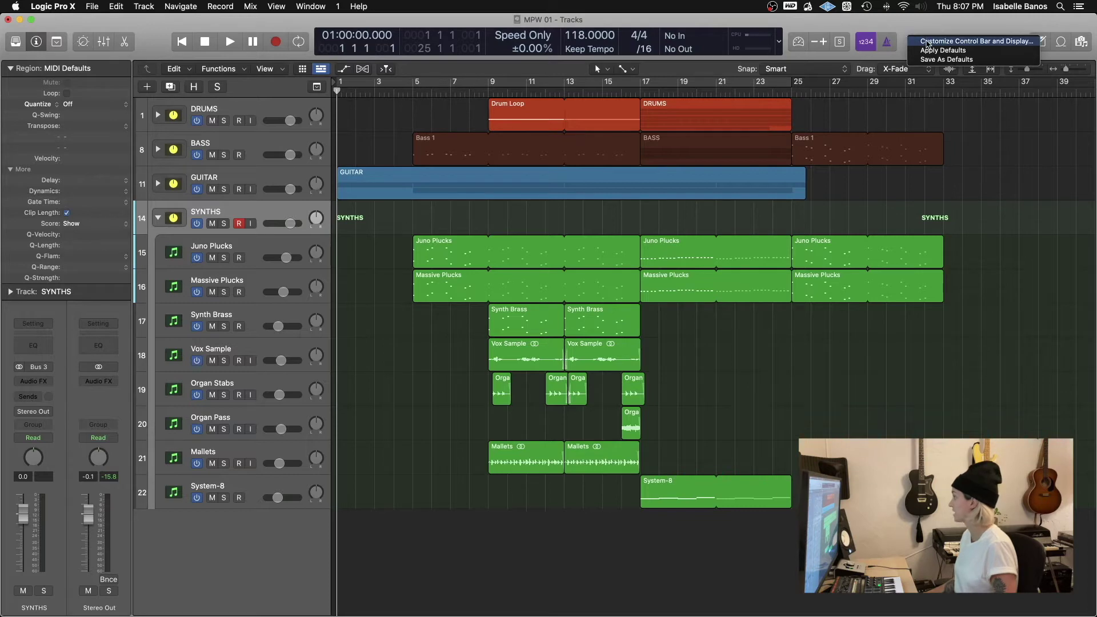
{"action": "left_click", "coordinate": [927, 45]}
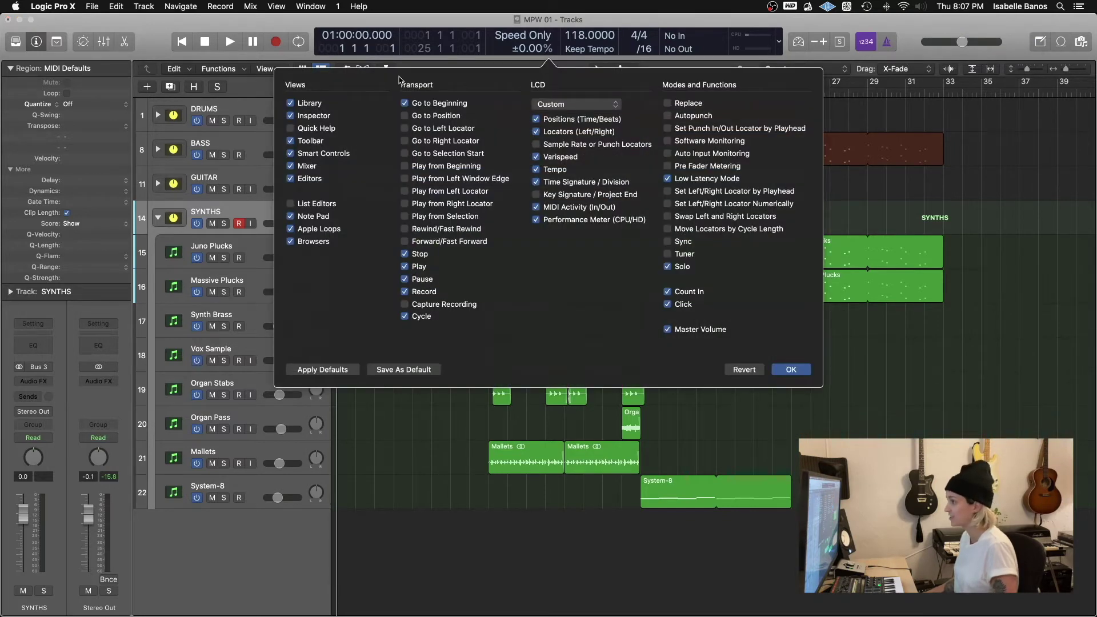
{"action": "left_click", "coordinate": [405, 304]}
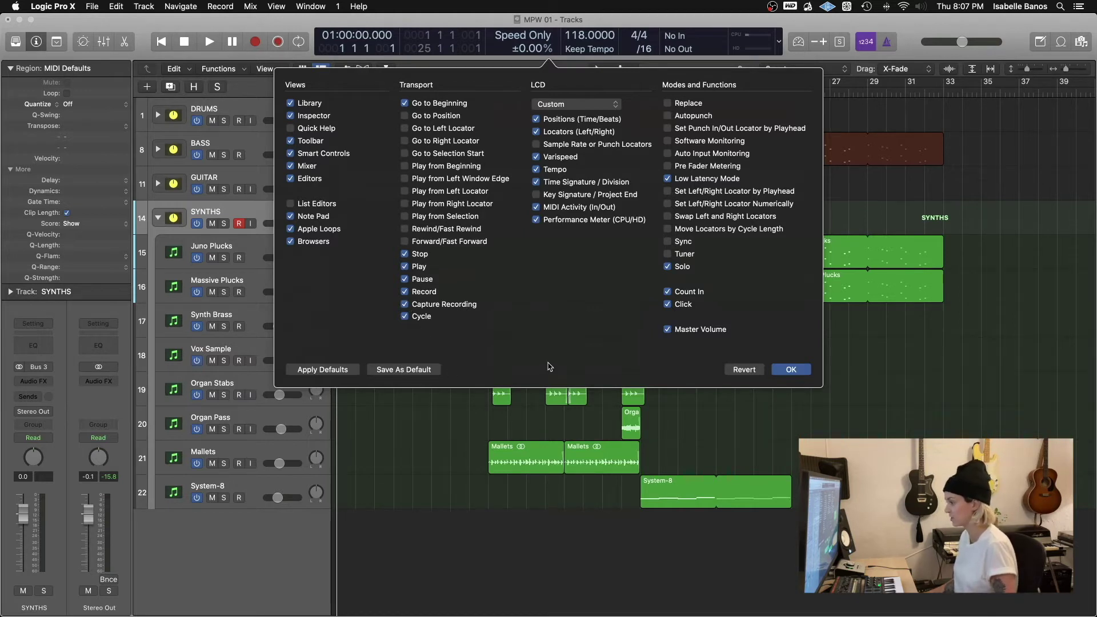
{"action": "left_click", "coordinate": [791, 370]}
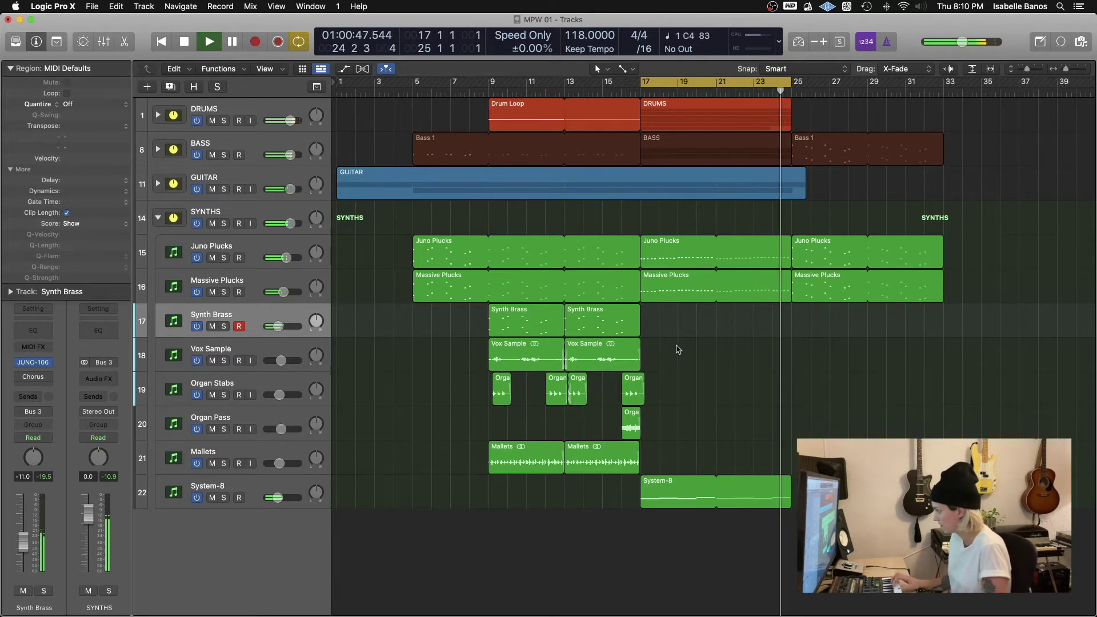
Stop playback of the bars 17–25 cycle, leaving the playhead at bar 17
{"action": "key", "text": "space"}
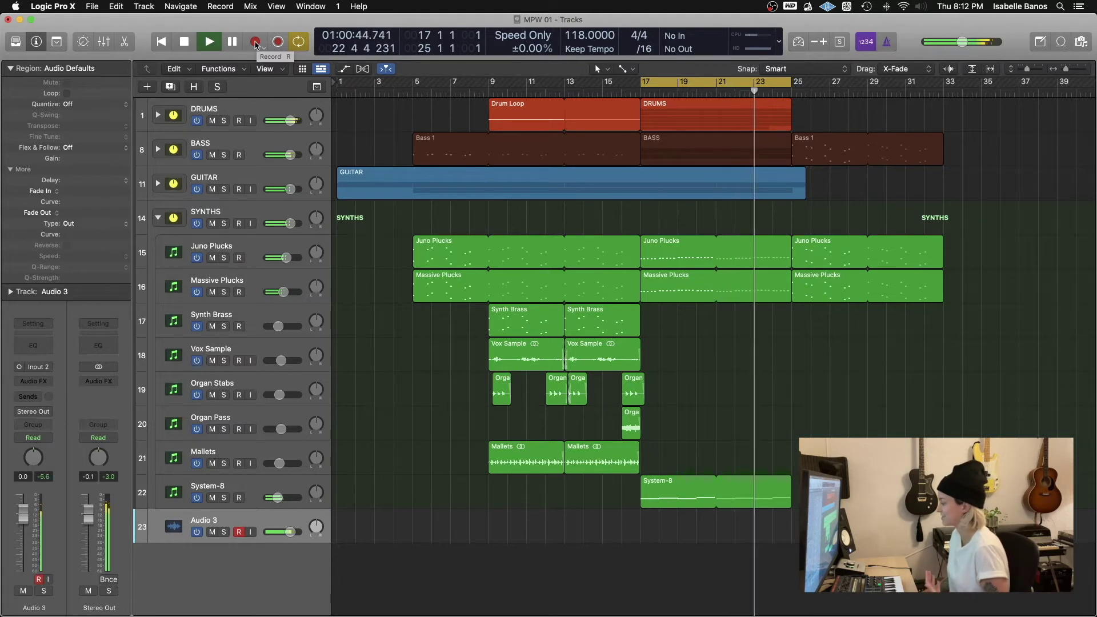
Record a short audio take onto the Audio 3 track
{"action": "left_click", "coordinate": [256, 42]}
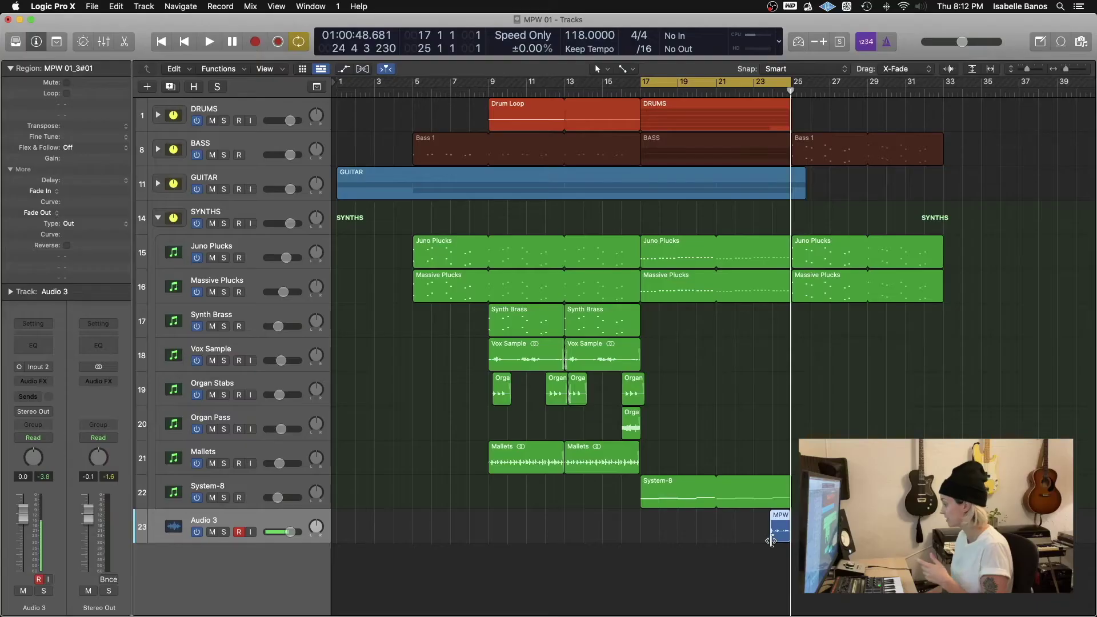
Extend the recorded region back toward bar 17, then open the new Synth Brass region in the Piano Roll
{"action": "left_click_drag", "start_coordinate": [771, 540], "coordinate": [640, 536]}
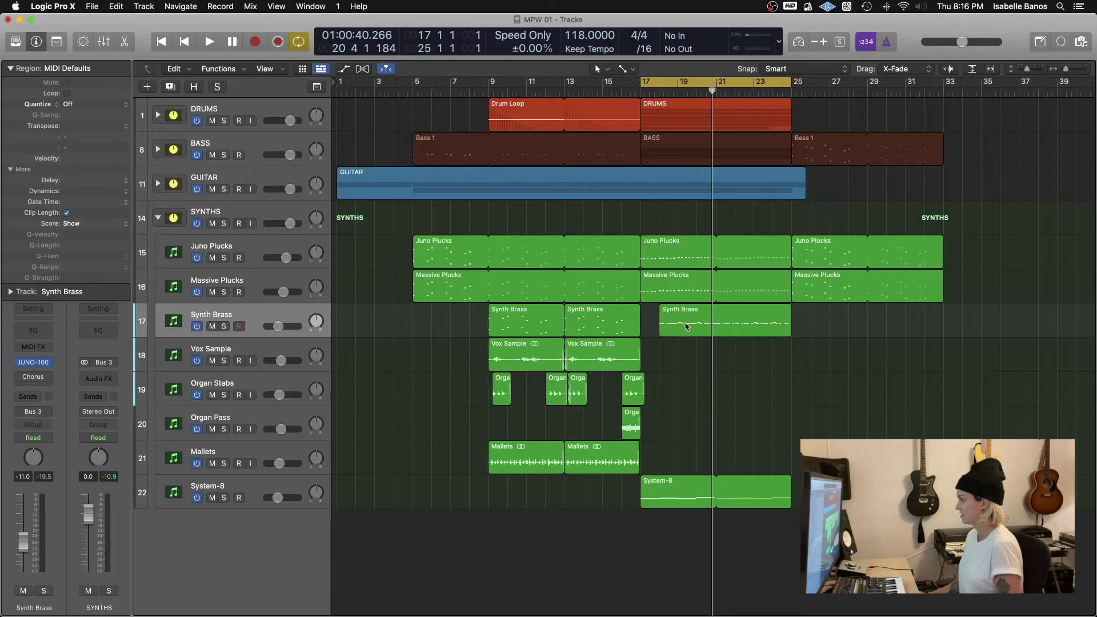
{"action": "double_click", "coordinate": [685, 319]}
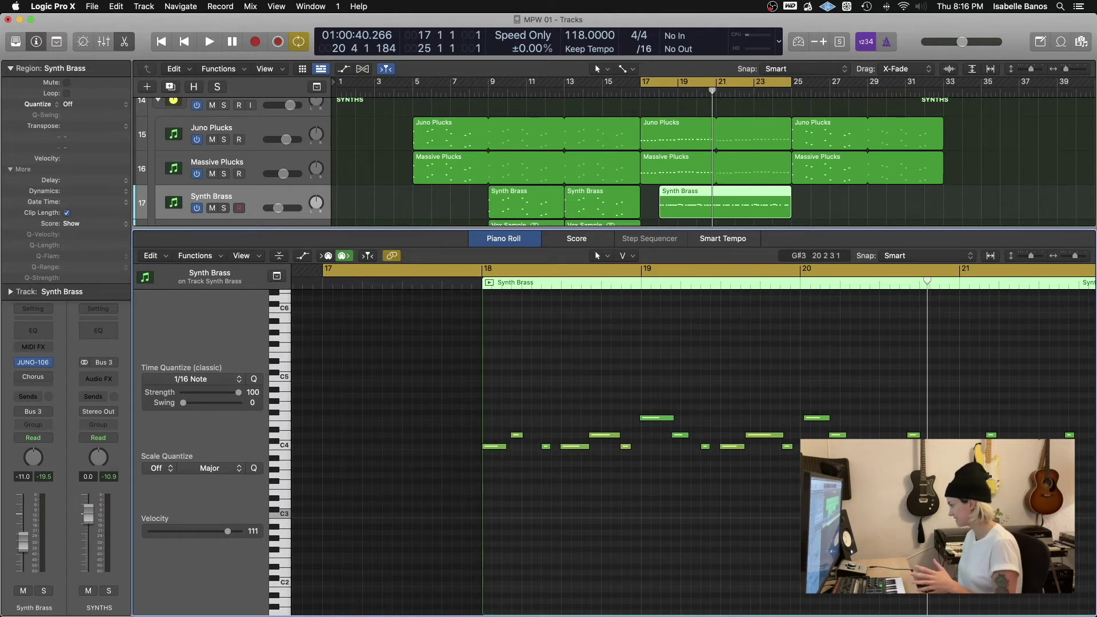
Scroll across the Synth Brass notes and bring up the Piano Roll's Functions menu
{"action": "scroll", "coordinate": [686, 435], "scroll_direction": "right", "scroll_amount": 2}
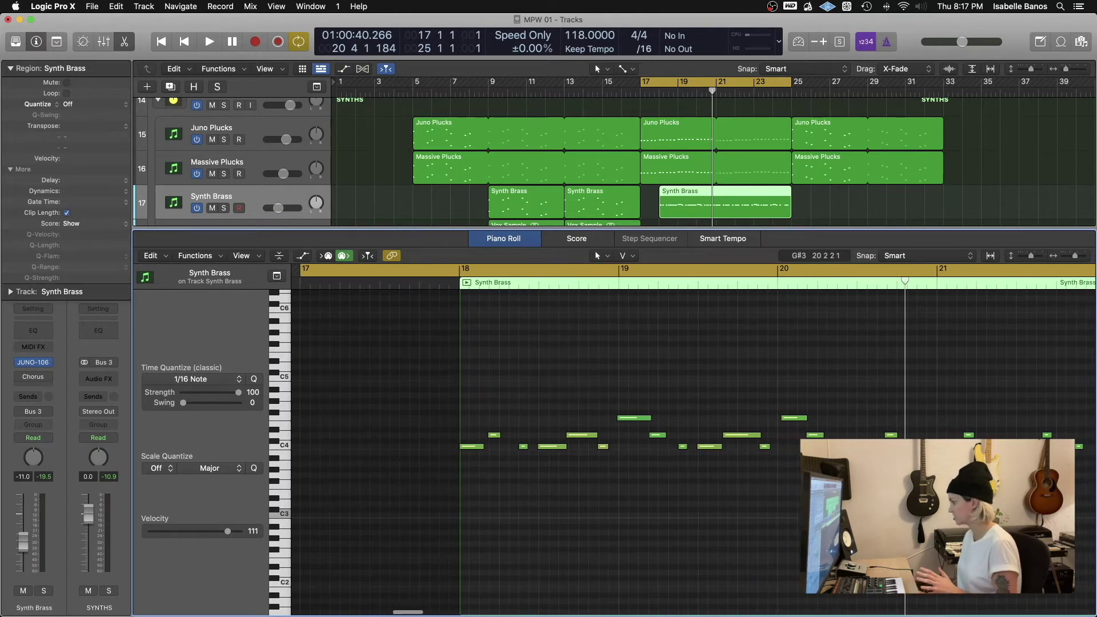
{"action": "scroll", "coordinate": [685, 434], "scroll_direction": "right", "scroll_amount": 2}
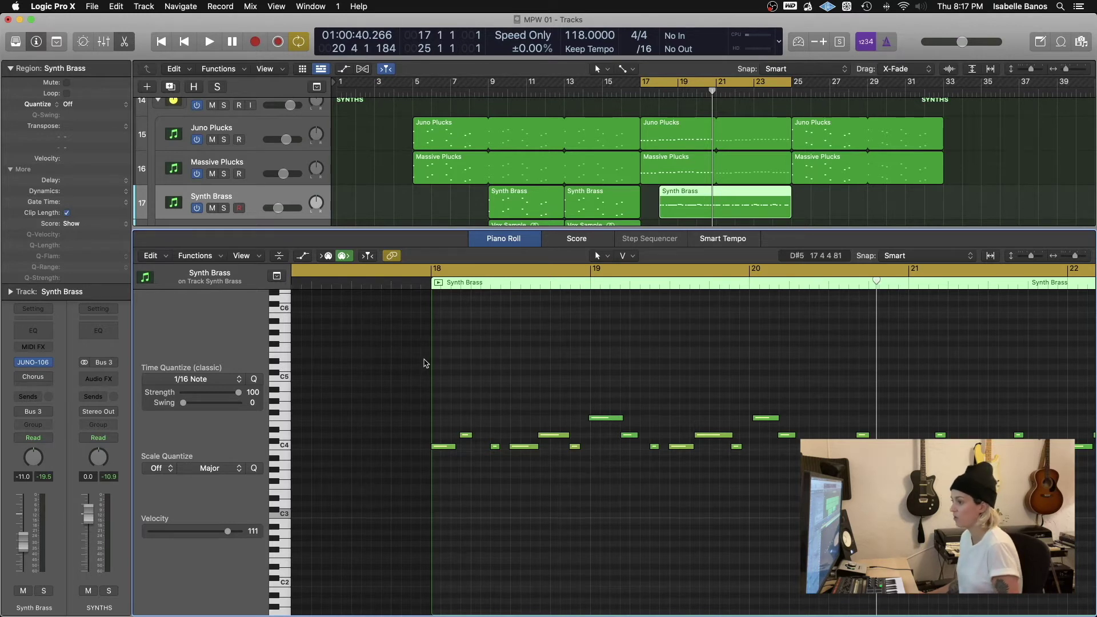
{"action": "left_click", "coordinate": [220, 256]}
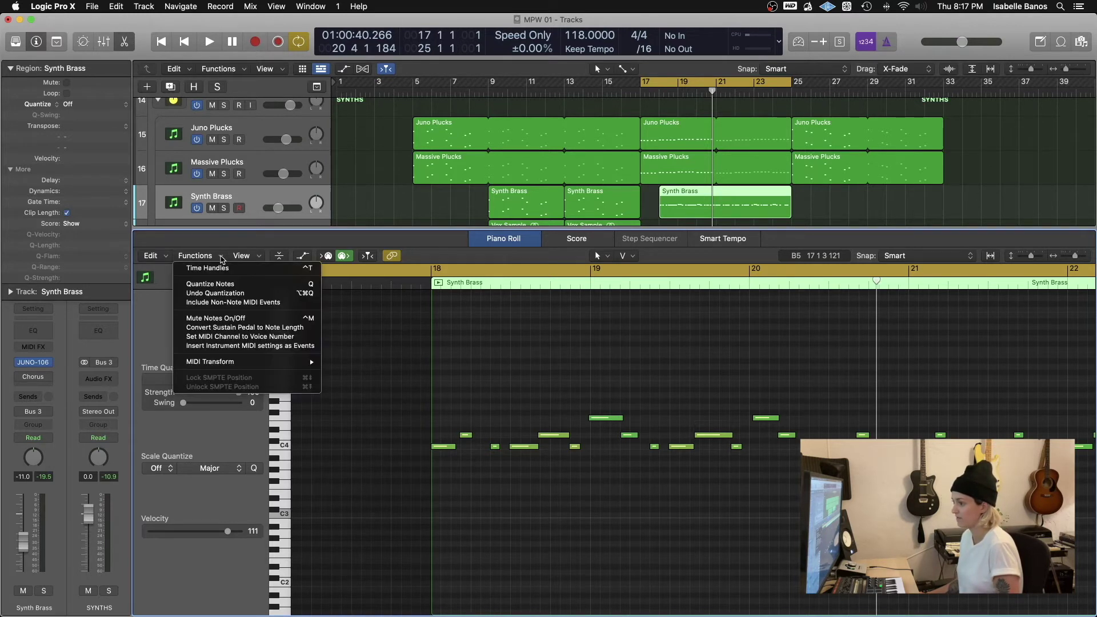
{"action": "mouse_move", "coordinate": [224, 362]}
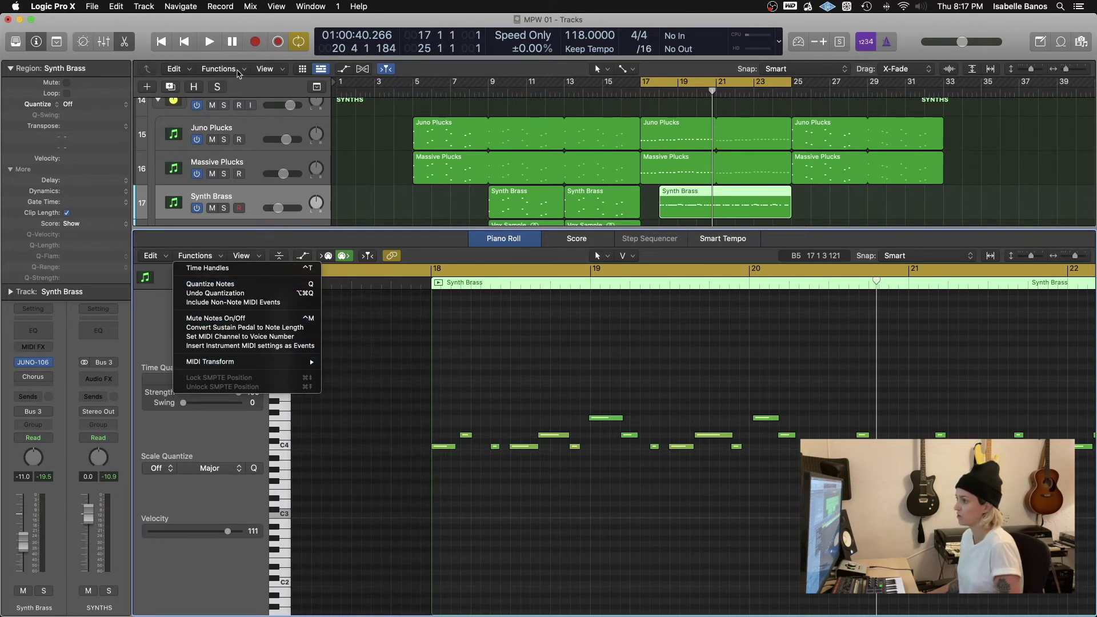
Apply the Fixed Velocity MIDI Transform preset at 127 to all Synth Brass notes
{"action": "left_click", "coordinate": [238, 73]}
{"action": "left_click", "coordinate": [238, 71]}
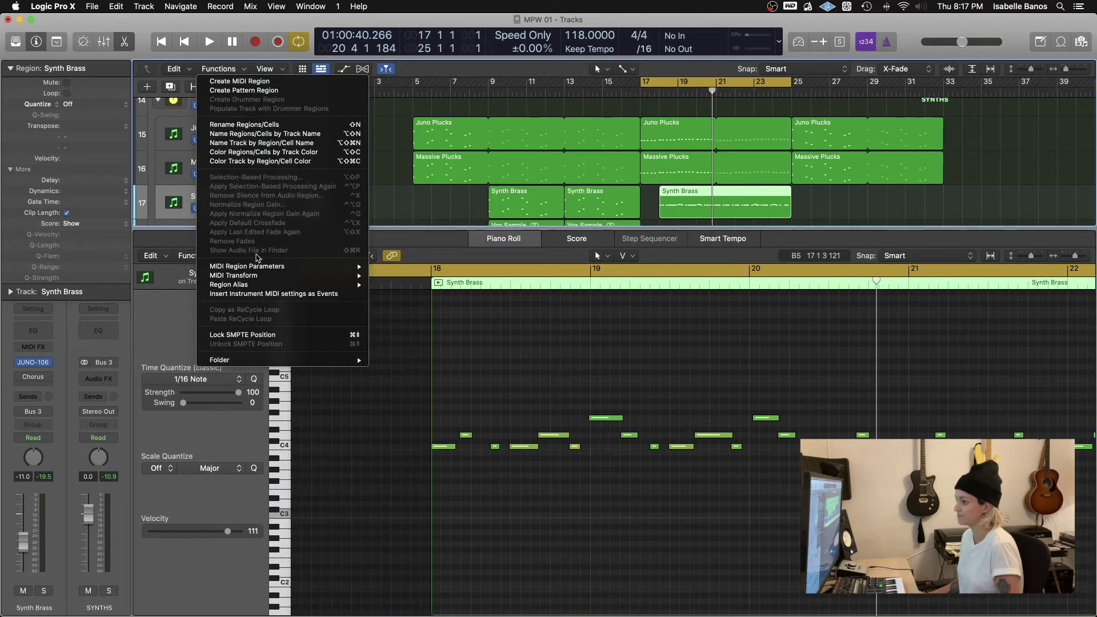
{"action": "left_click", "coordinate": [657, 322]}
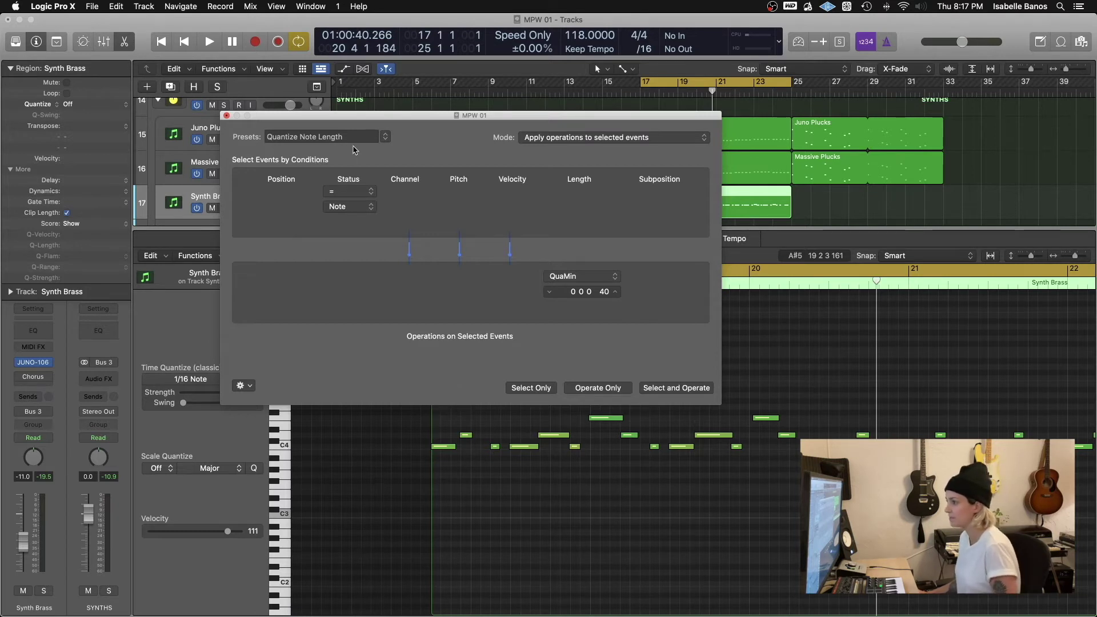
{"action": "left_click", "coordinate": [385, 138]}
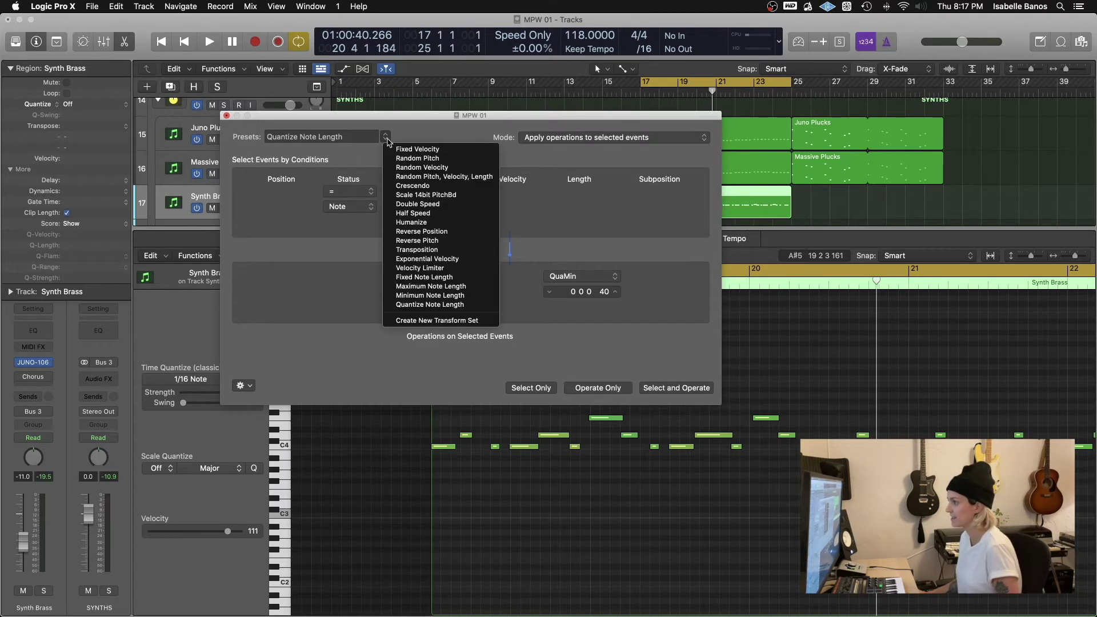
{"action": "left_click", "coordinate": [421, 150]}
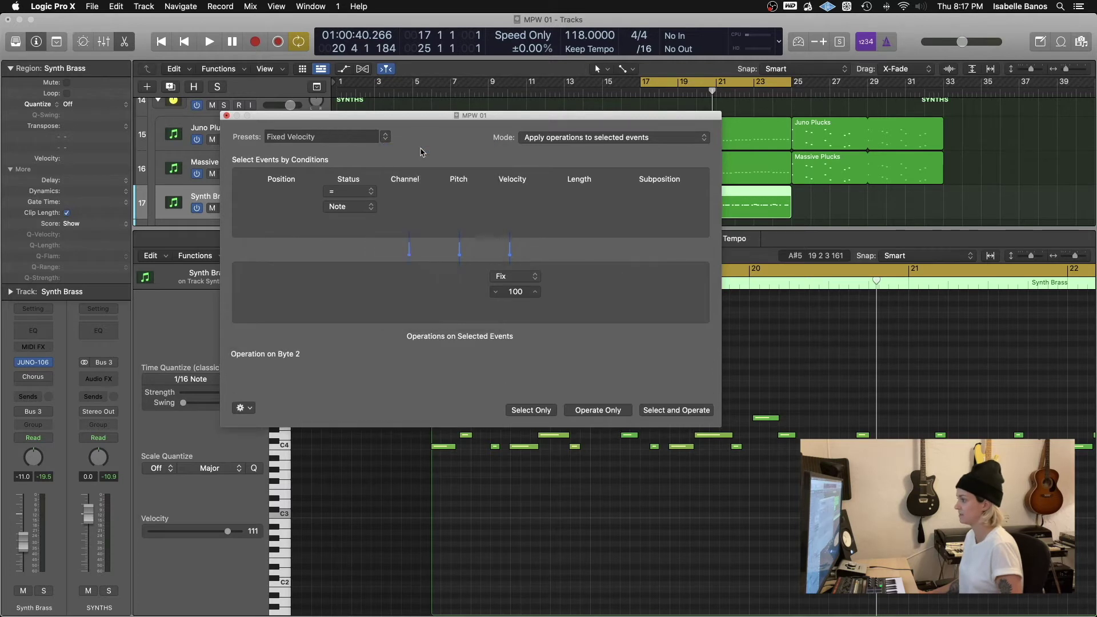
{"action": "left_click_drag", "start_coordinate": [510, 288], "coordinate": [510, 273]}
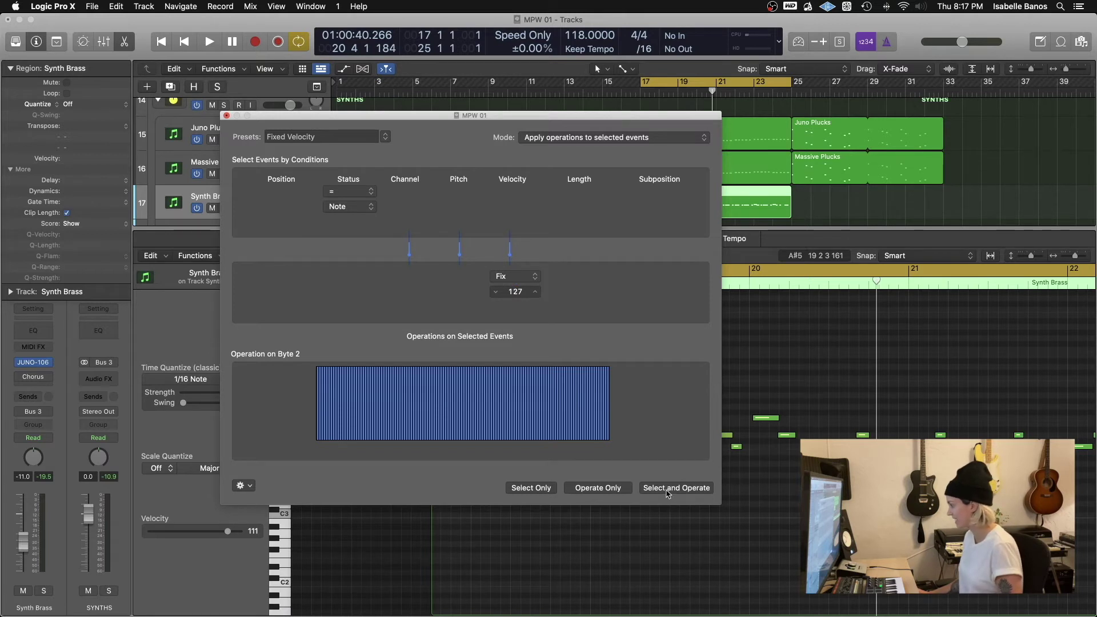
{"action": "left_click", "coordinate": [667, 495]}
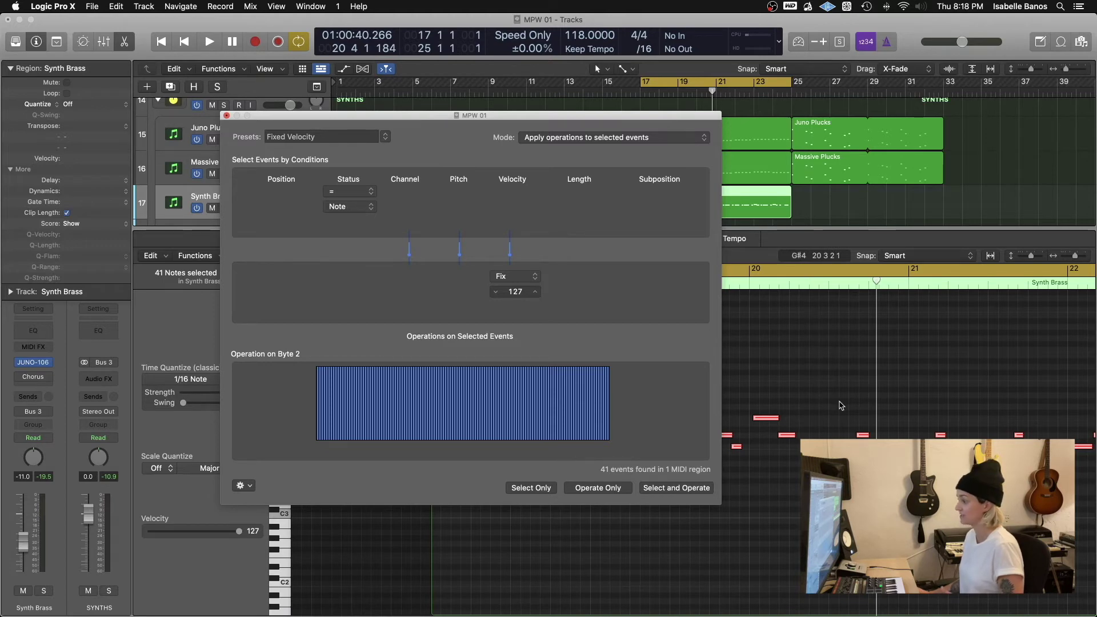
{"action": "left_click", "coordinate": [384, 138]}
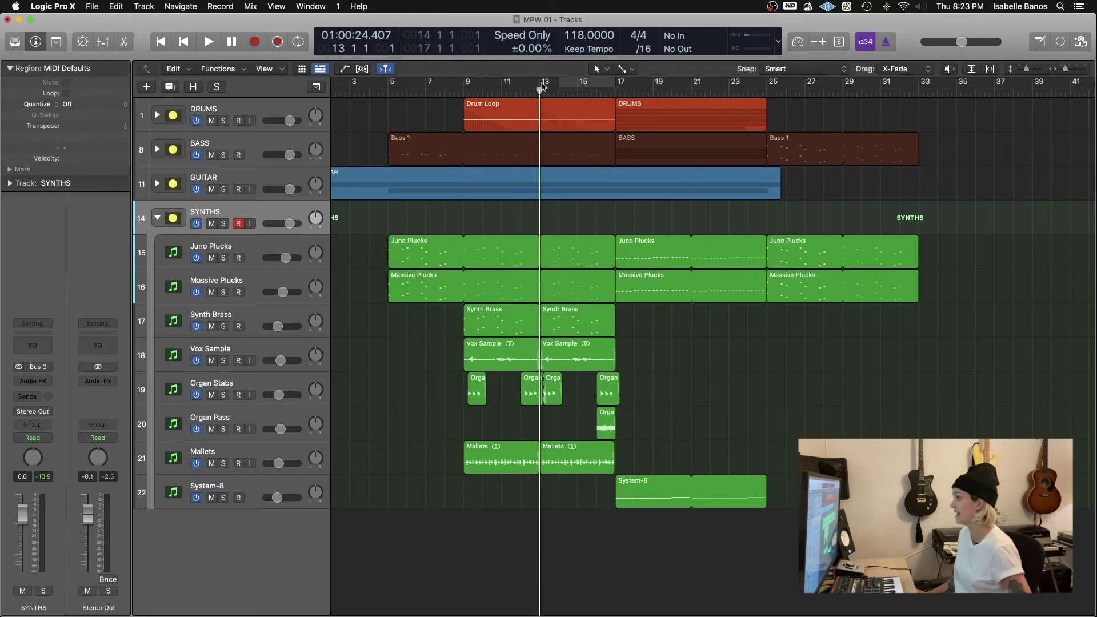
Draw a cycle range from bar 13, shorten it, and swap the locators into a skip cycle
{"action": "left_click_drag", "start_coordinate": [542, 86], "coordinate": [611, 86]}
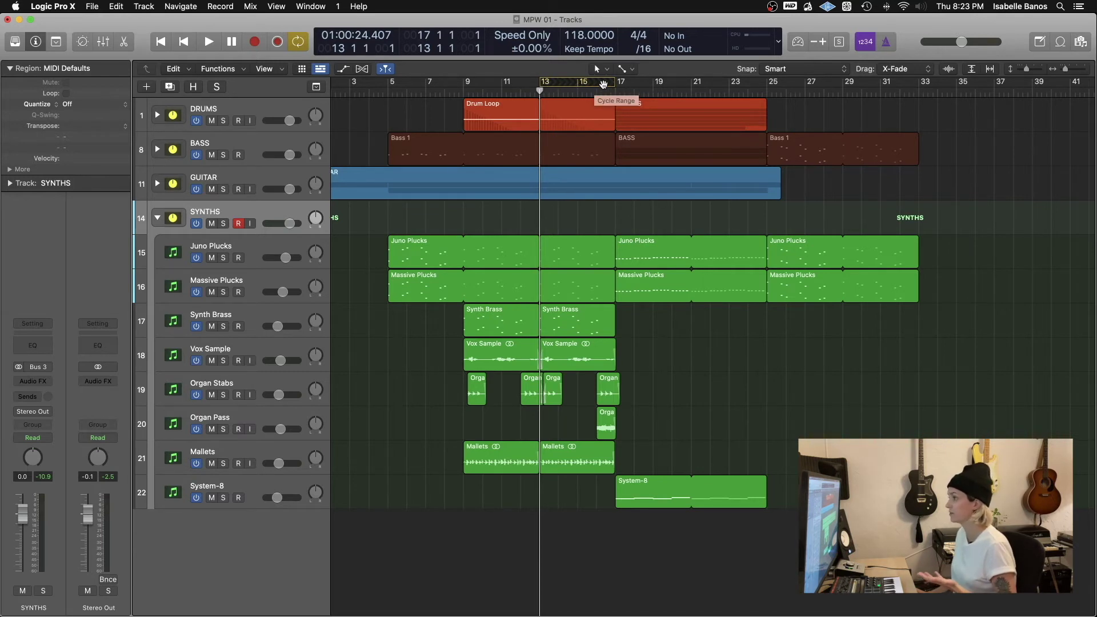
{"action": "mouse_move", "coordinate": [604, 85]}
{"action": "left_mouse_down"}
{"action": "mouse_move", "coordinate": [548, 86]}
{"action": "mouse_move", "coordinate": [615, 86]}
{"action": "left_mouse_up"}
{"action": "right_click", "coordinate": [571, 81]}
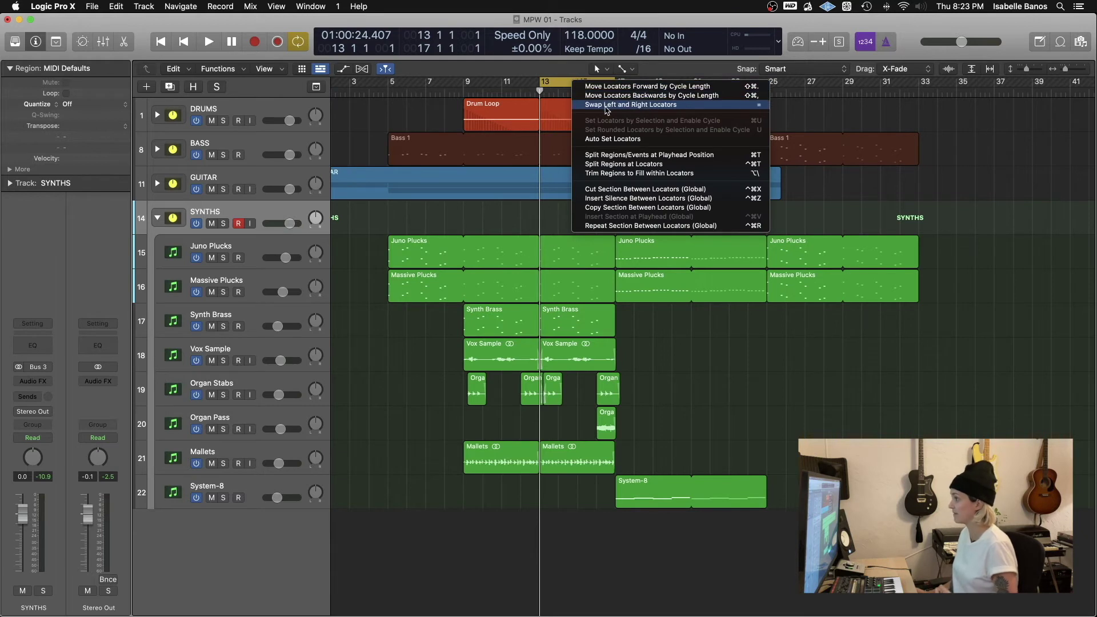
{"action": "left_click", "coordinate": [606, 108]}
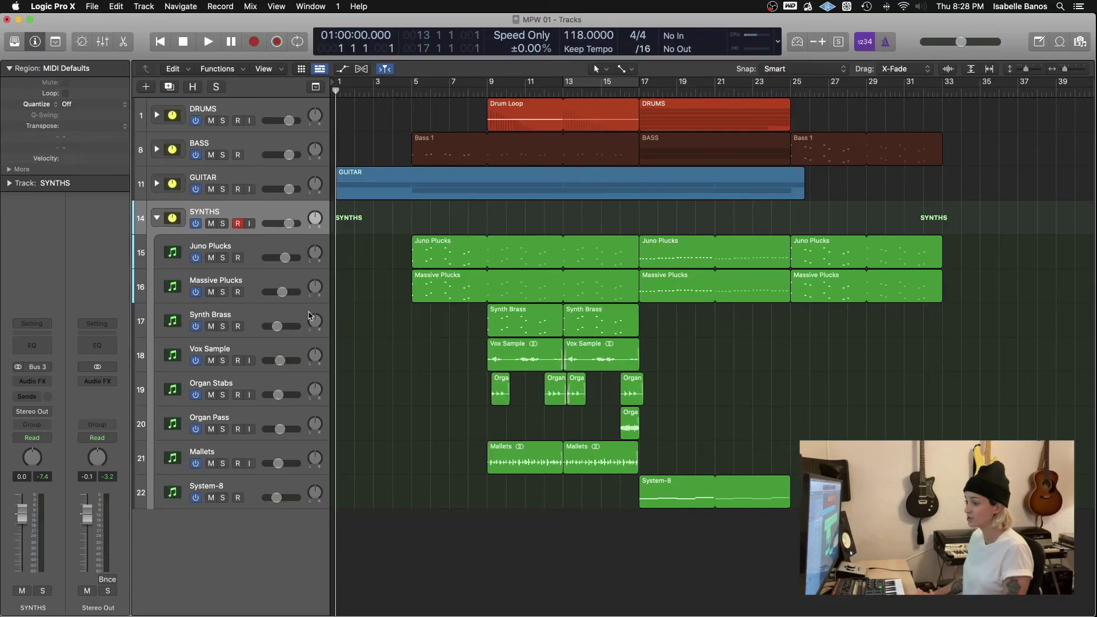
{"action": "left_click", "coordinate": [45, 383]}
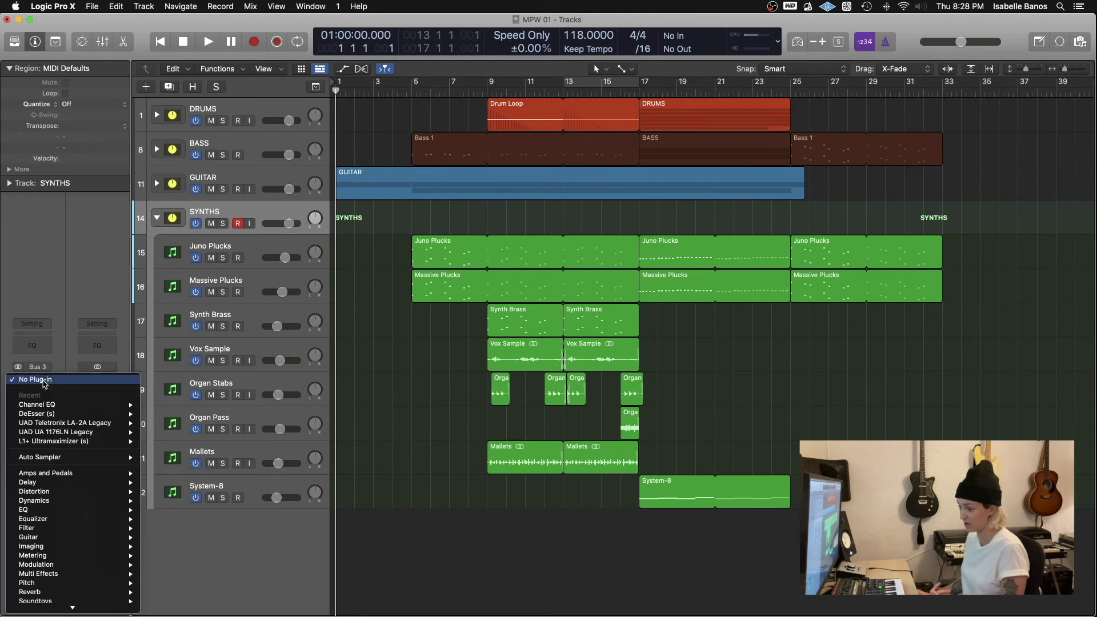
{"action": "mouse_move", "coordinate": [80, 601]}
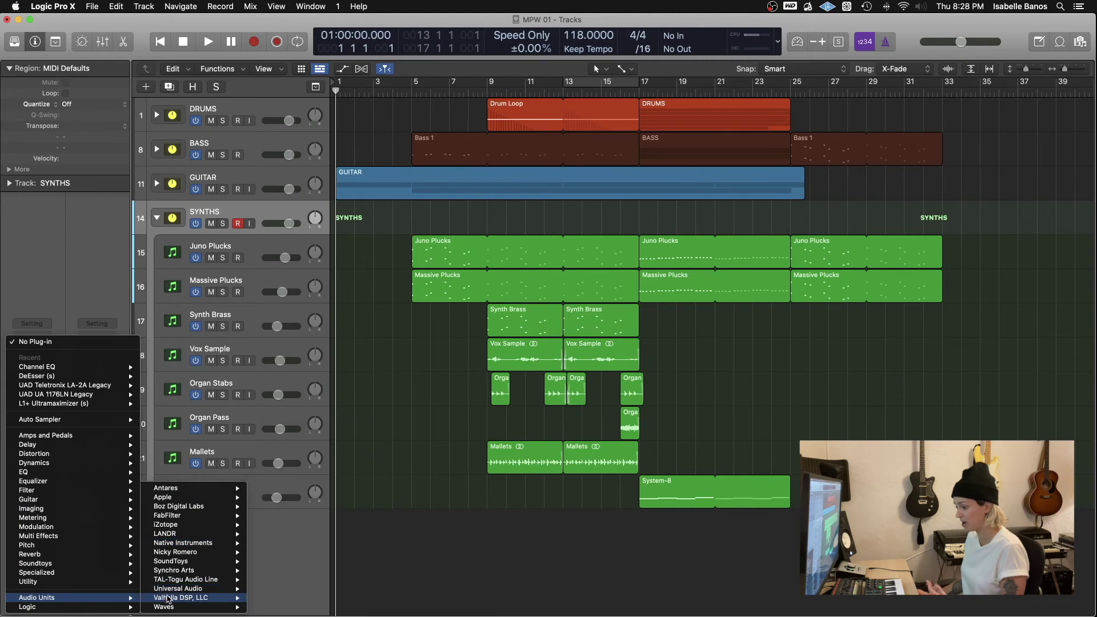
{"action": "mouse_move", "coordinate": [160, 607]}
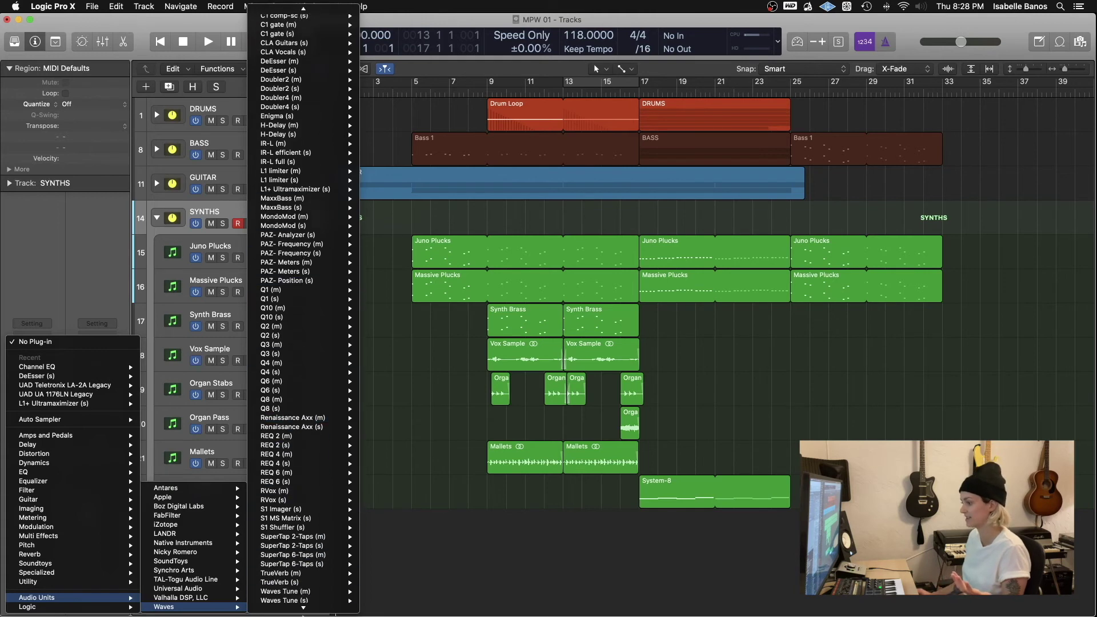
{"action": "scroll", "coordinate": [293, 318], "scroll_direction": "down", "scroll_amount": 5}
{"action": "mouse_move", "coordinate": [289, 363]}
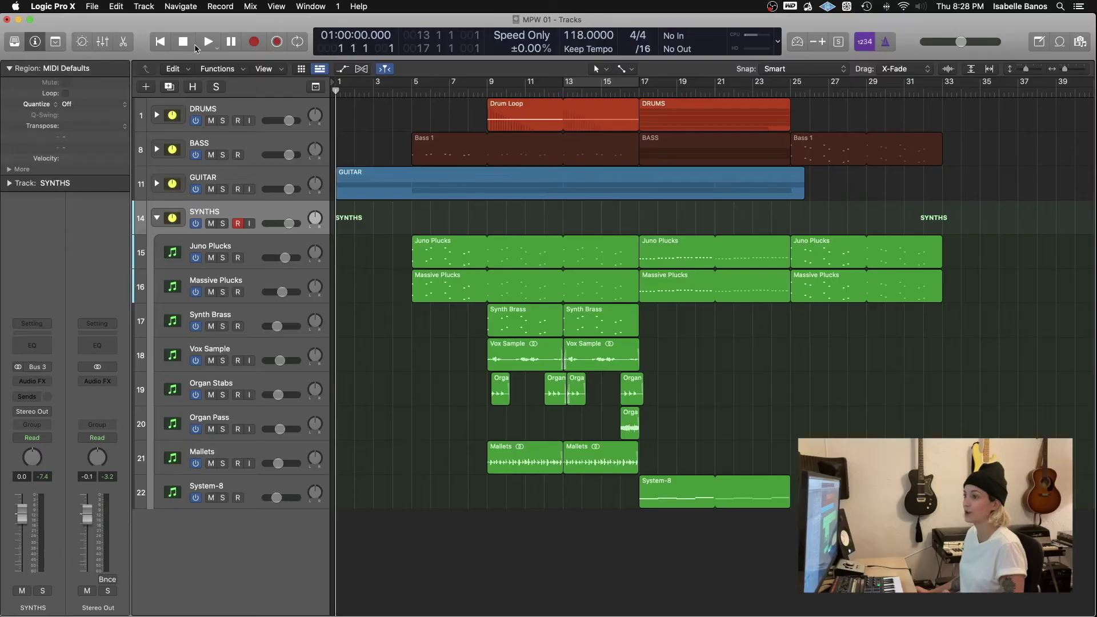
{"action": "left_click", "coordinate": [55, 7]}
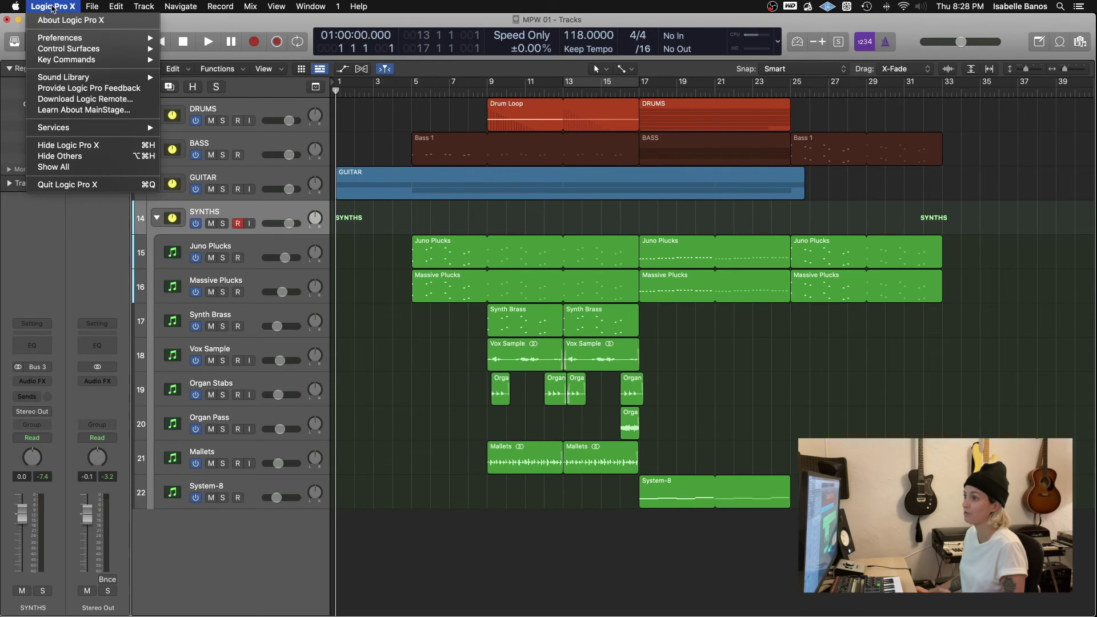
Open the Plug-in Manager, select Dynamics Processor, and add a new Untitled category folder
{"action": "mouse_move", "coordinate": [80, 38]}
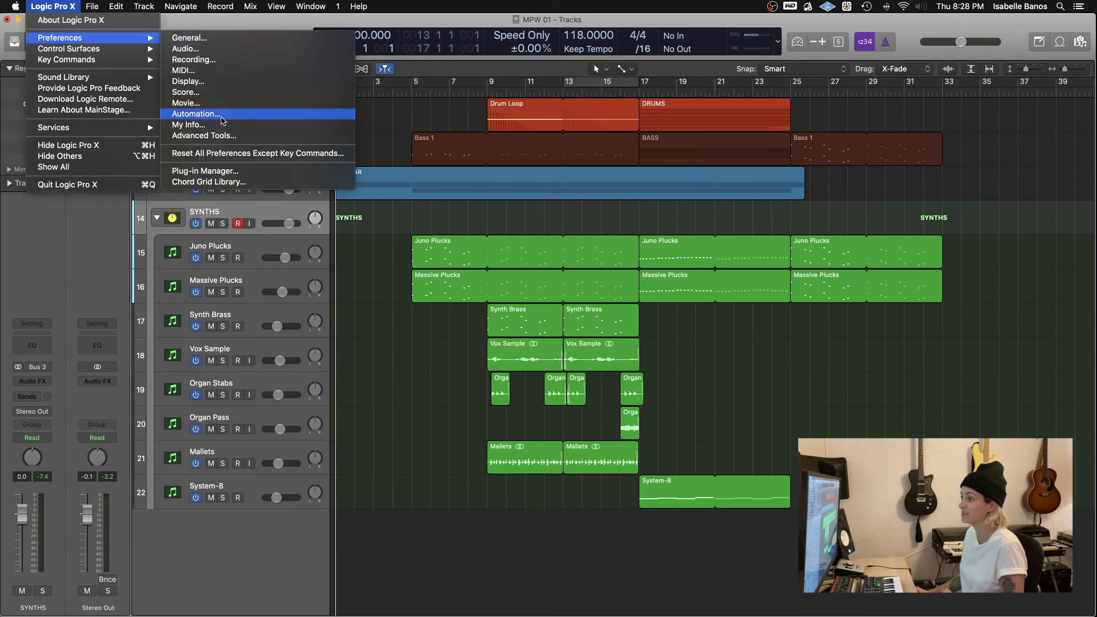
{"action": "left_click", "coordinate": [219, 171]}
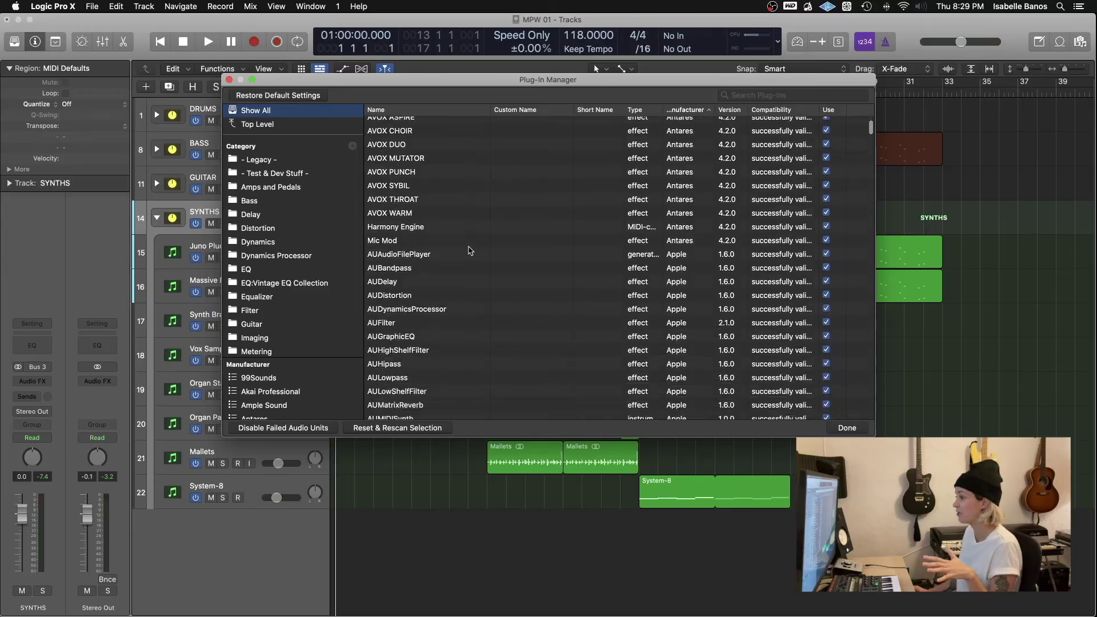
{"action": "scroll", "coordinate": [460, 250], "scroll_direction": "down", "scroll_amount": 10}
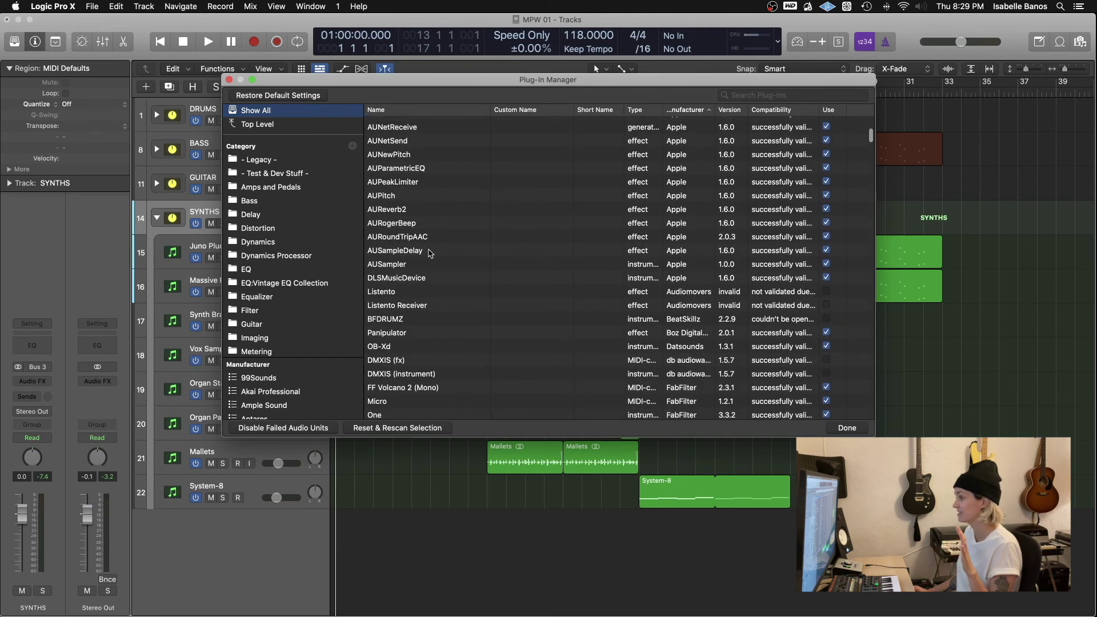
{"action": "left_click", "coordinate": [300, 255]}
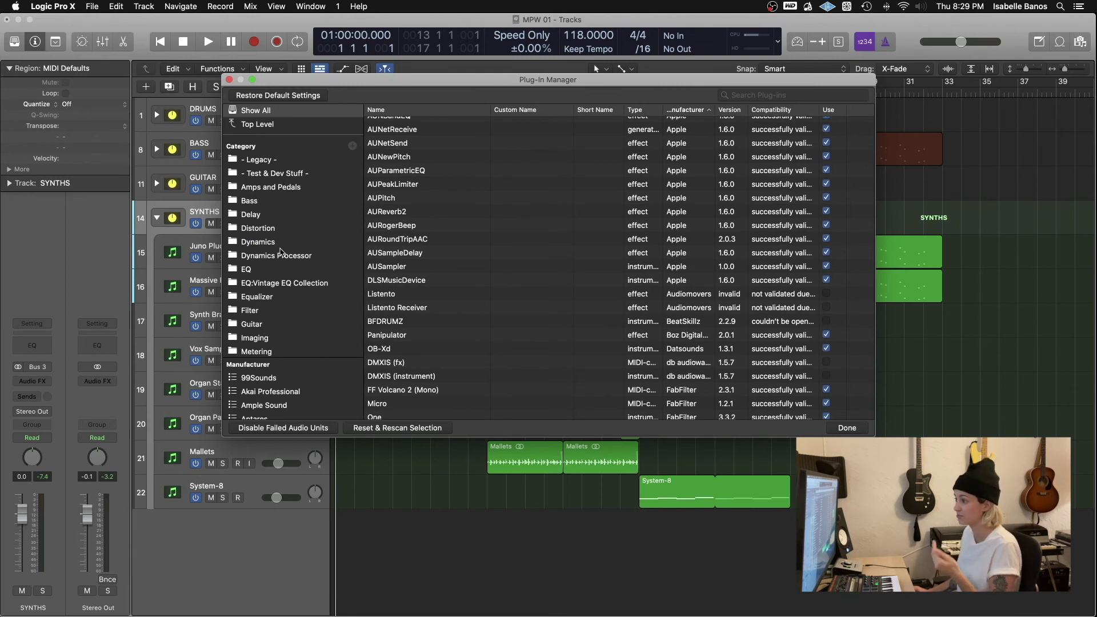
{"action": "scroll", "coordinate": [284, 261], "scroll_direction": "down", "scroll_amount": 3}
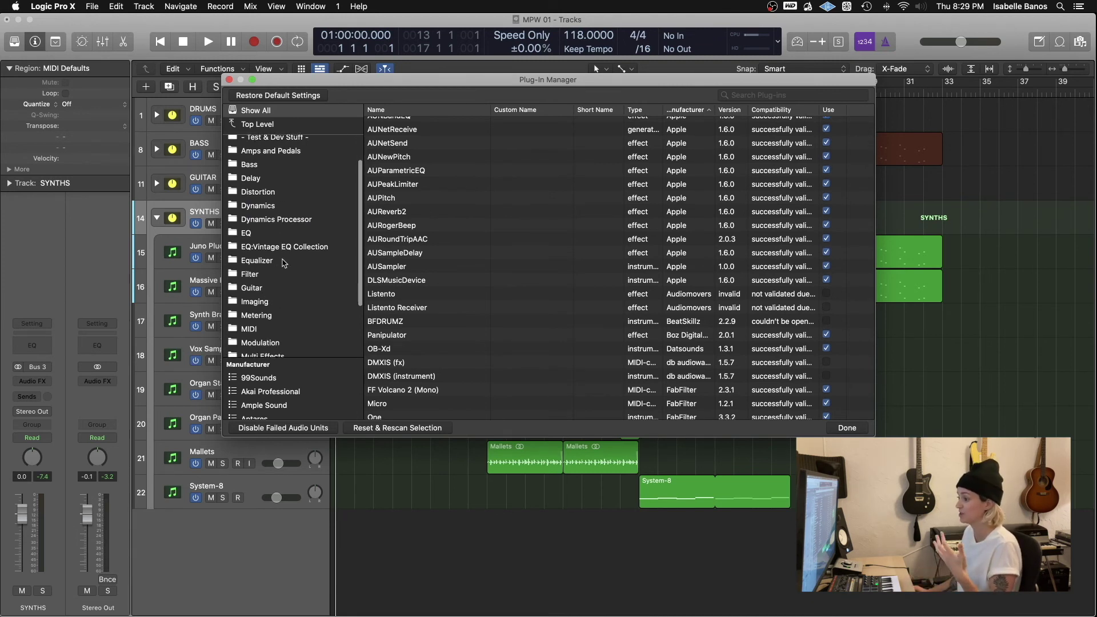
{"action": "scroll", "coordinate": [359, 126], "scroll_direction": "up", "scroll_amount": 4}
{"action": "left_click", "coordinate": [353, 150]}
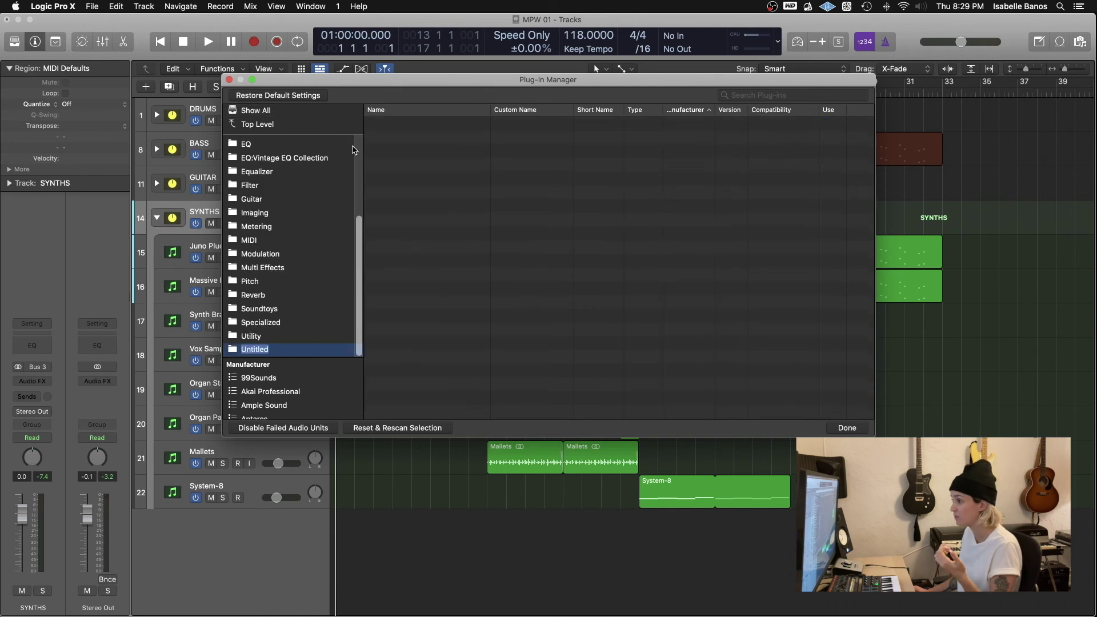